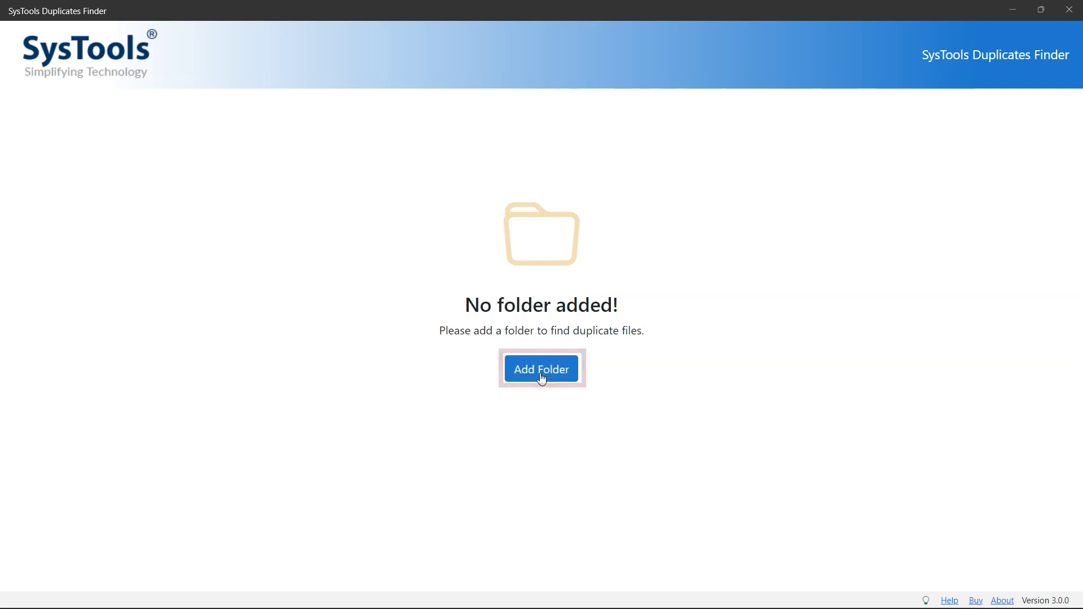
Add the D:\Data folder as the location to search for duplicates.
{"action": "left_click", "coordinate": [566, 372]}
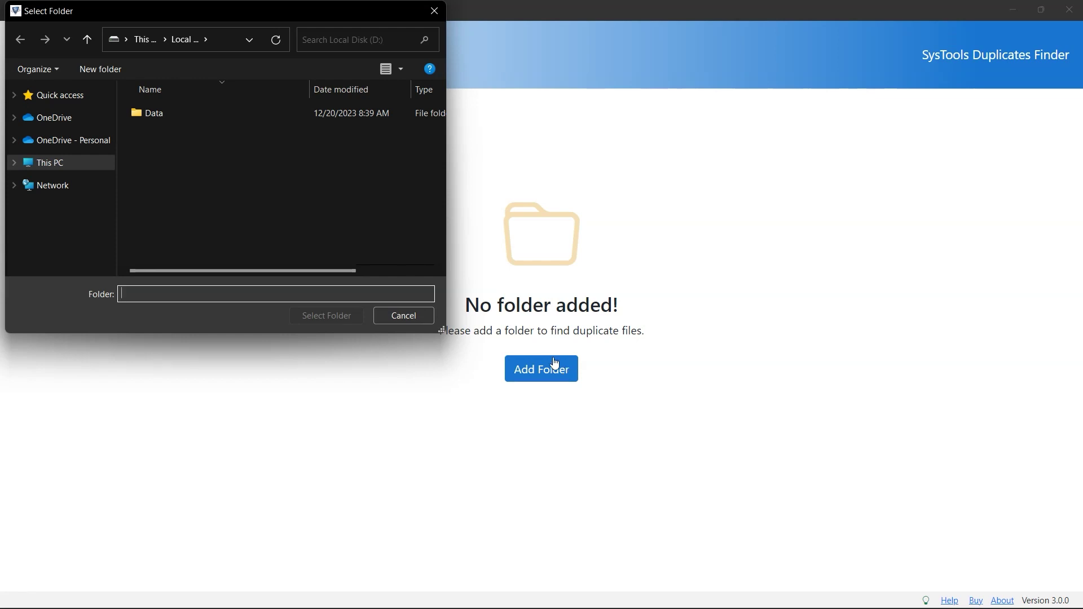
{"action": "left_click", "coordinate": [169, 115]}
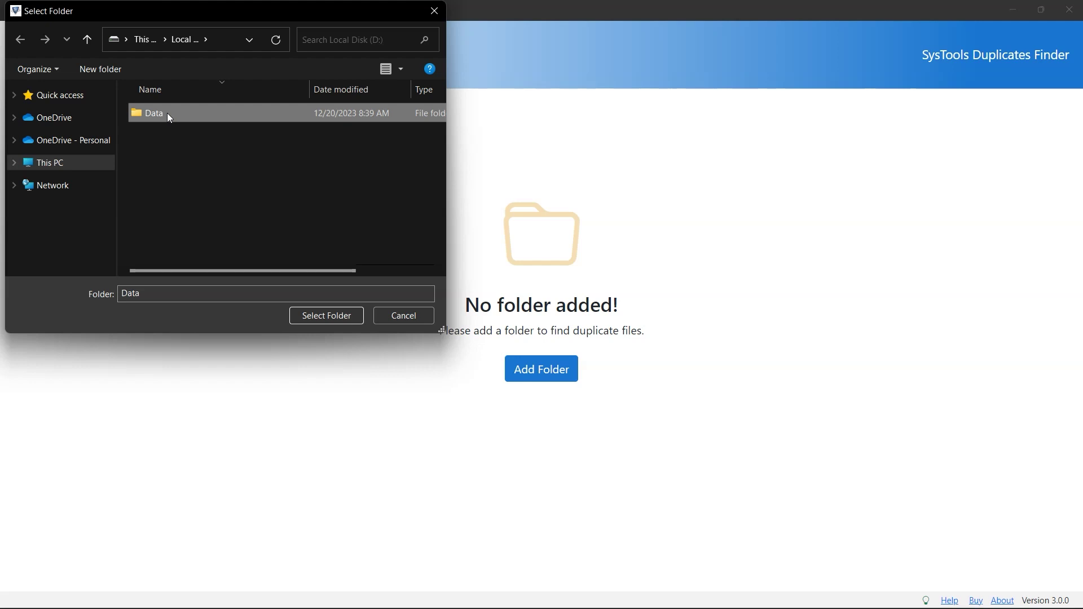
{"action": "left_click", "coordinate": [319, 317]}
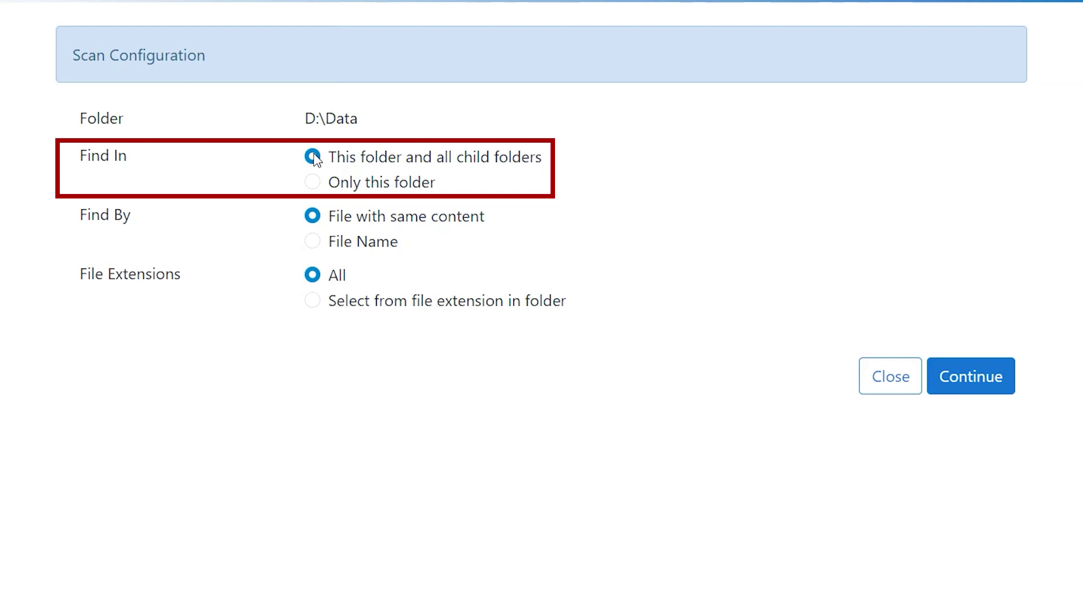
Keep the scan on D:\Data and all child folders, matching duplicates by File Name.
{"action": "left_click", "coordinate": [314, 182]}
{"action": "left_click", "coordinate": [319, 157]}
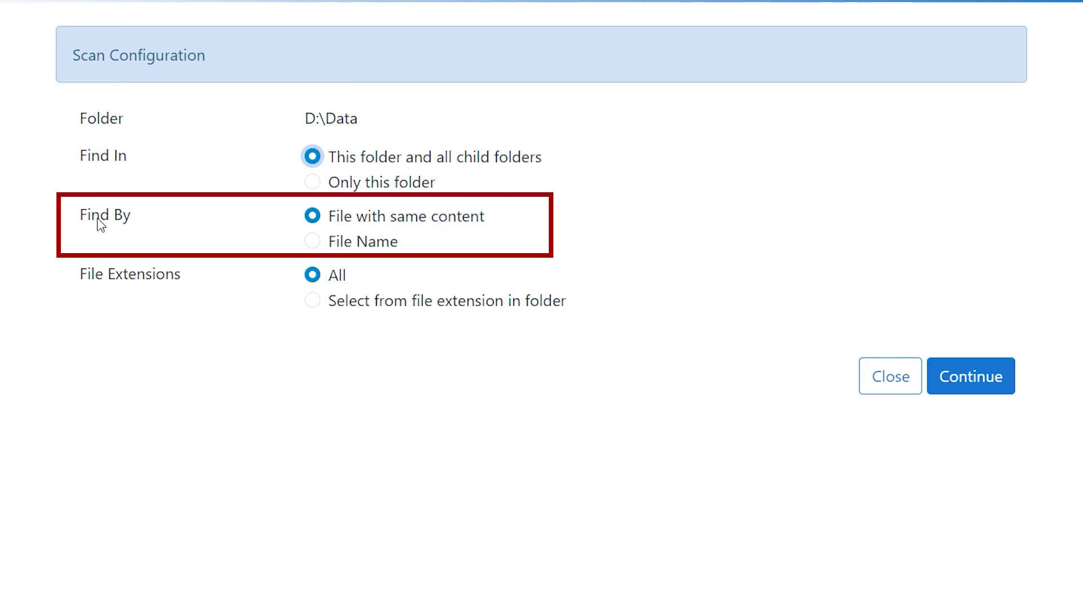
{"action": "left_click", "coordinate": [313, 220]}
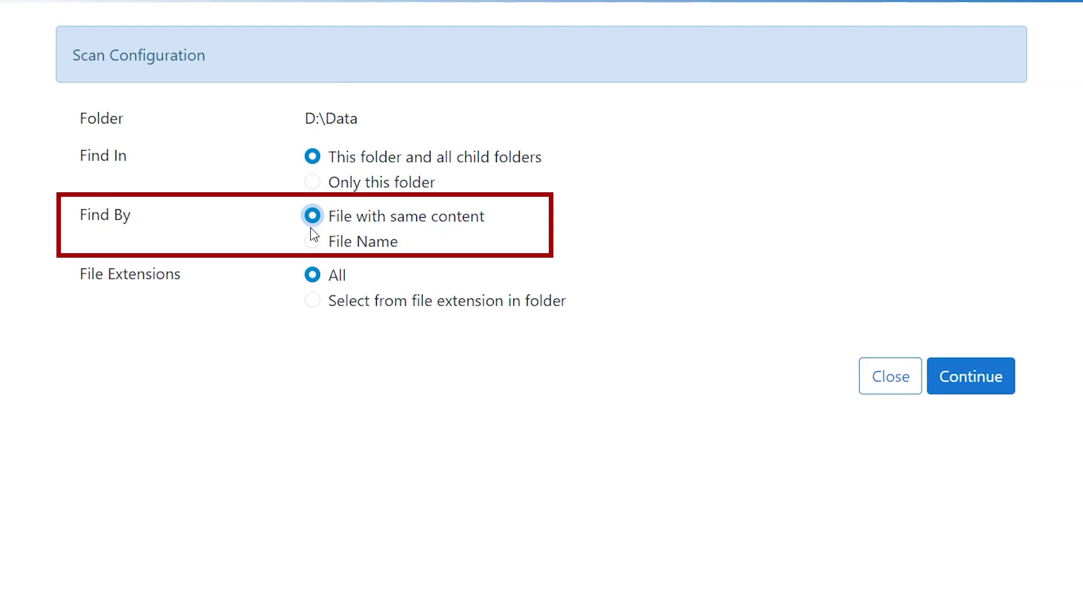
{"action": "left_click", "coordinate": [309, 248]}
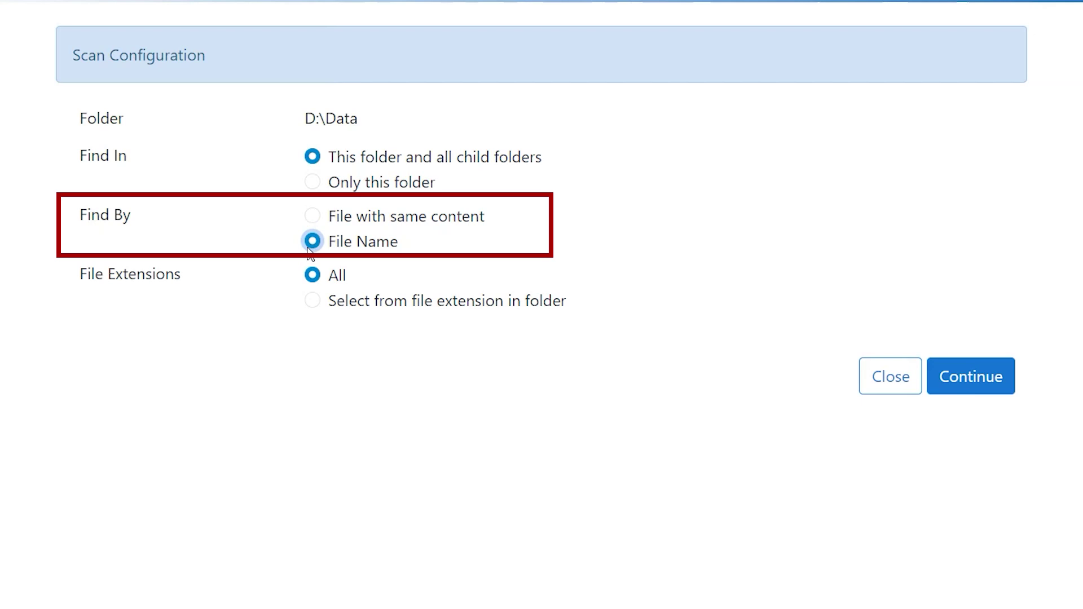
Match duplicates by identical content across all file extensions and start scanning D:\Data.
{"action": "left_click", "coordinate": [315, 218]}
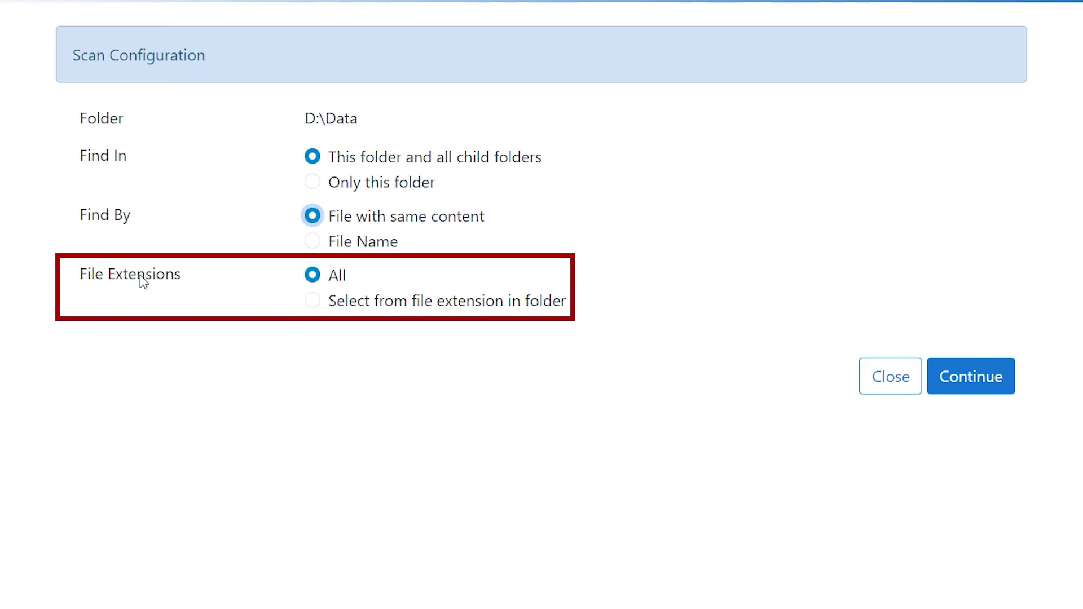
{"action": "left_click", "coordinate": [313, 276]}
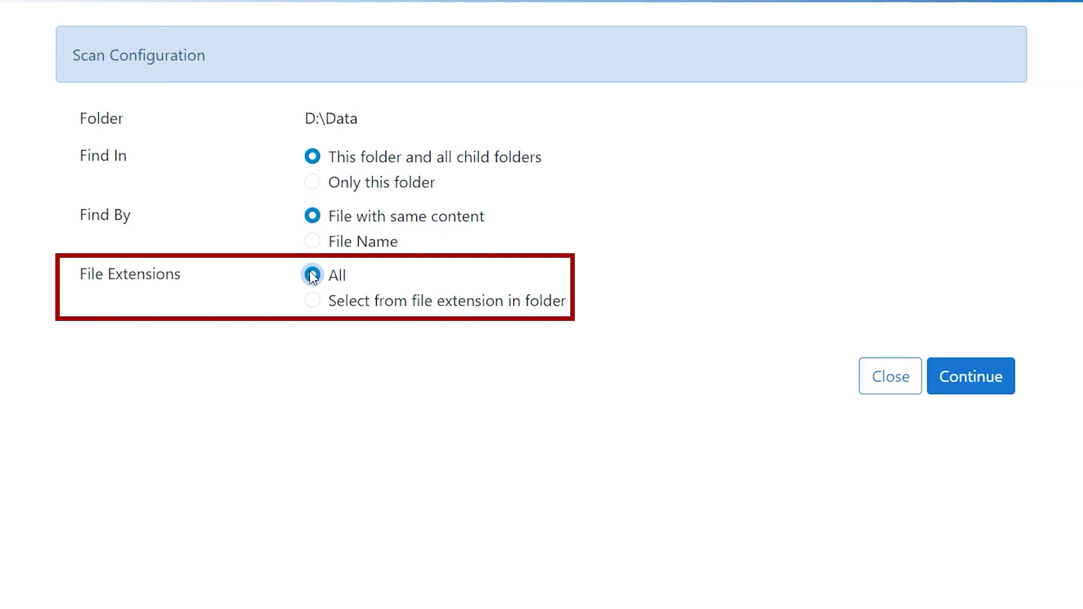
{"action": "left_click", "coordinate": [312, 301]}
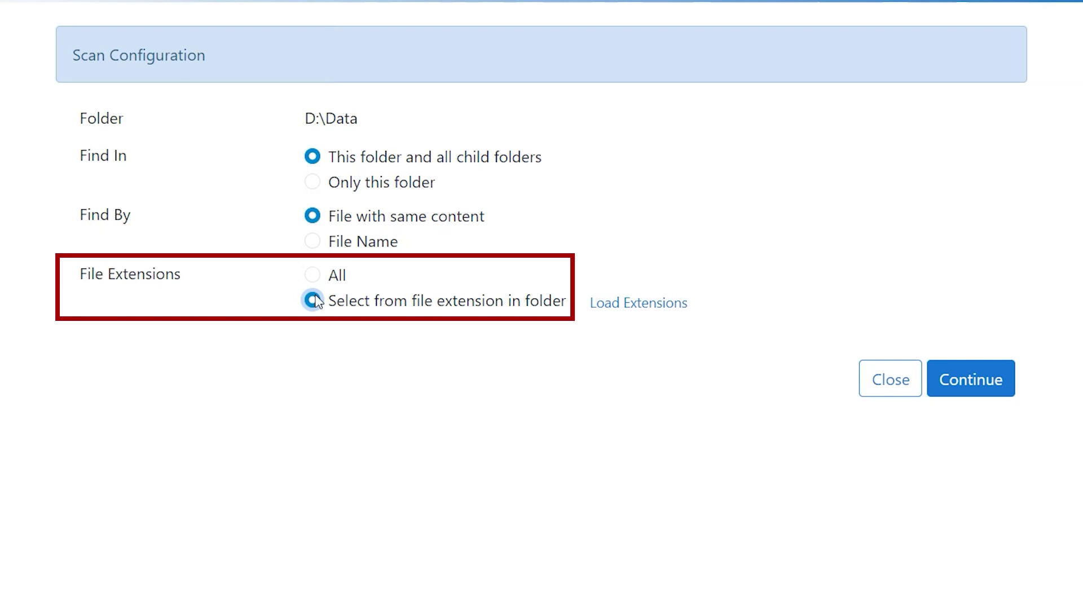
{"action": "left_click", "coordinate": [607, 310]}
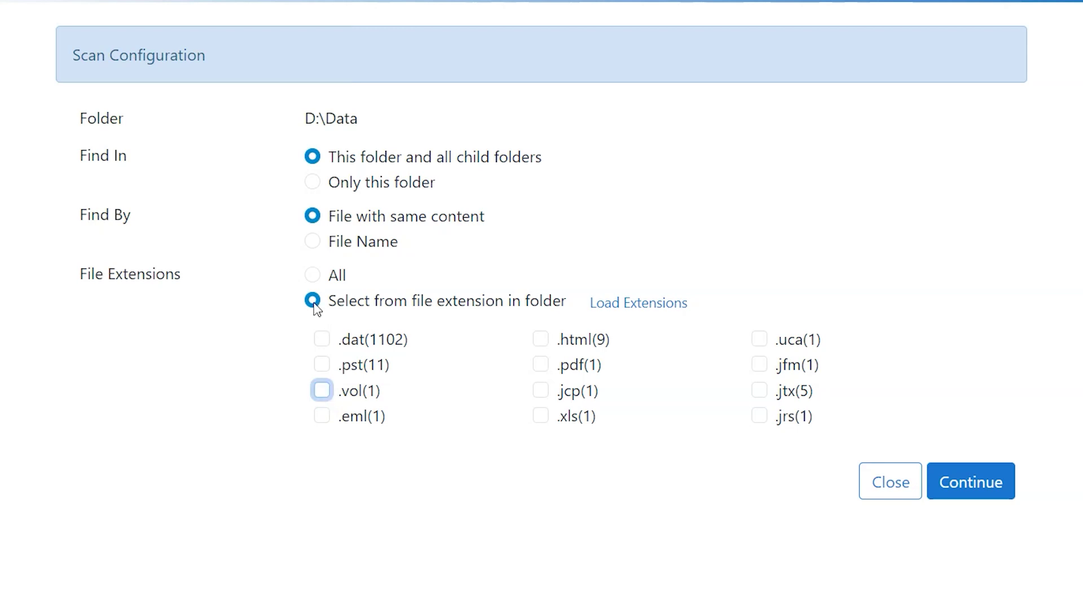
{"action": "left_click", "coordinate": [314, 275]}
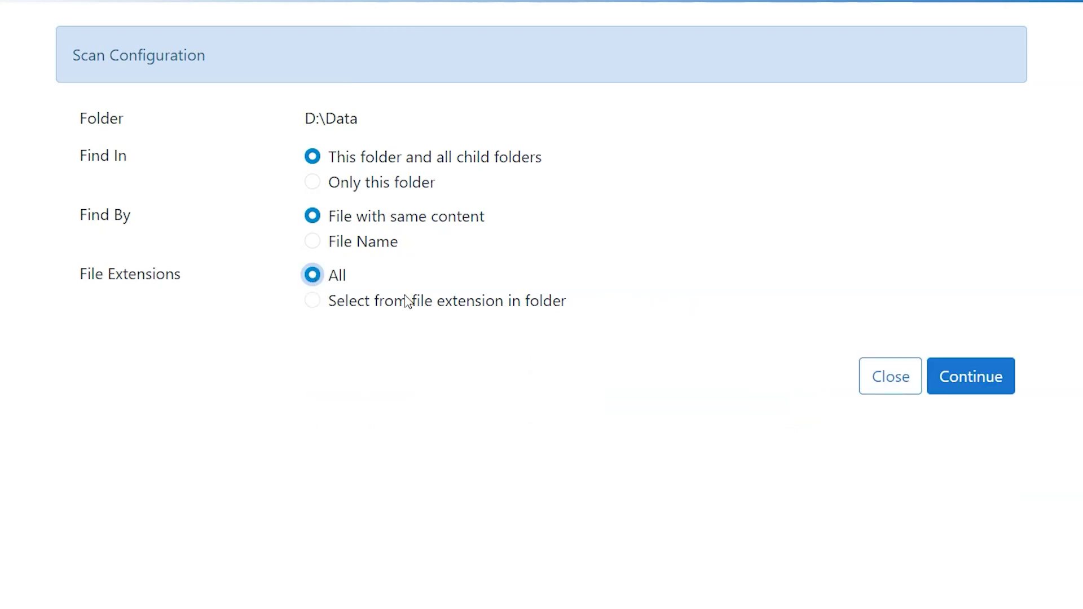
{"action": "left_click", "coordinate": [968, 387]}
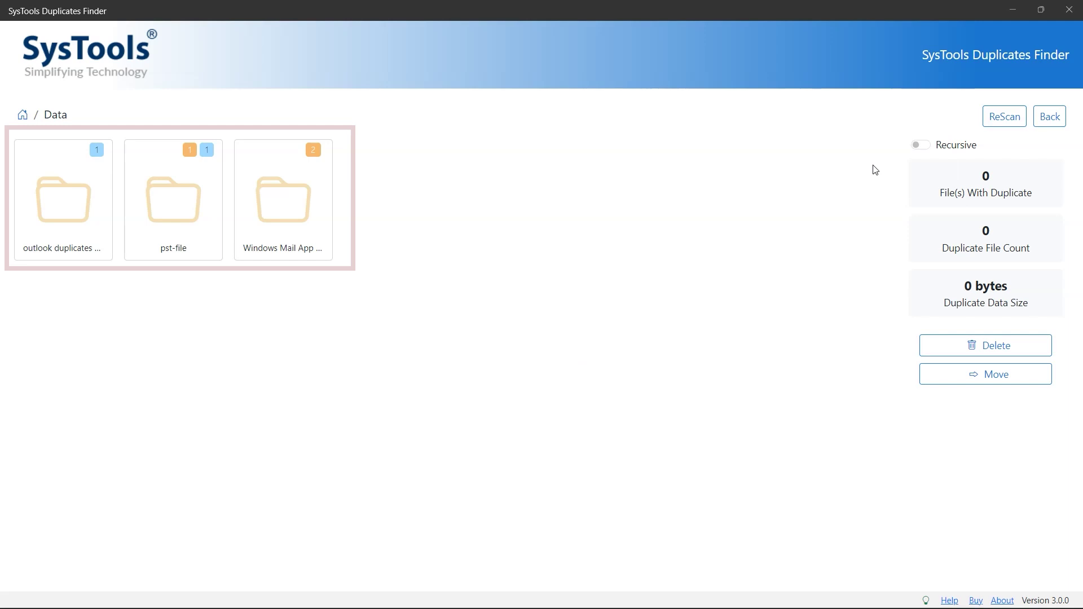
Turn on Recursive to show 10 duplicates totalling 147.90 MB across D:\Data subfolders.
{"action": "left_click", "coordinate": [925, 146]}
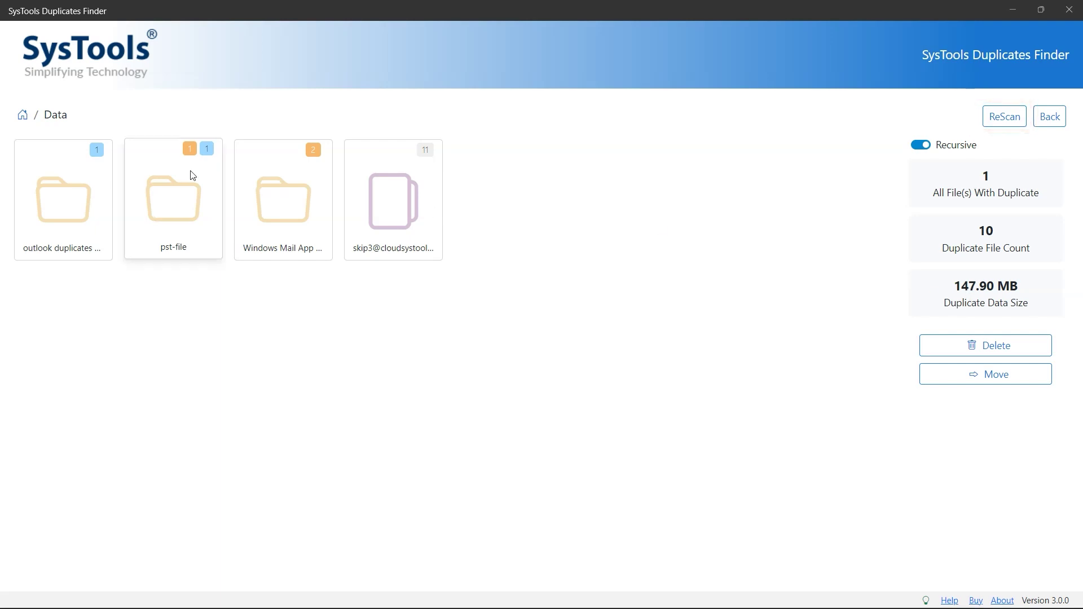
Delete the PST file's two duplicate copies (29.58 MB) from the pst-file folder only.
{"action": "double_click", "coordinate": [173, 231]}
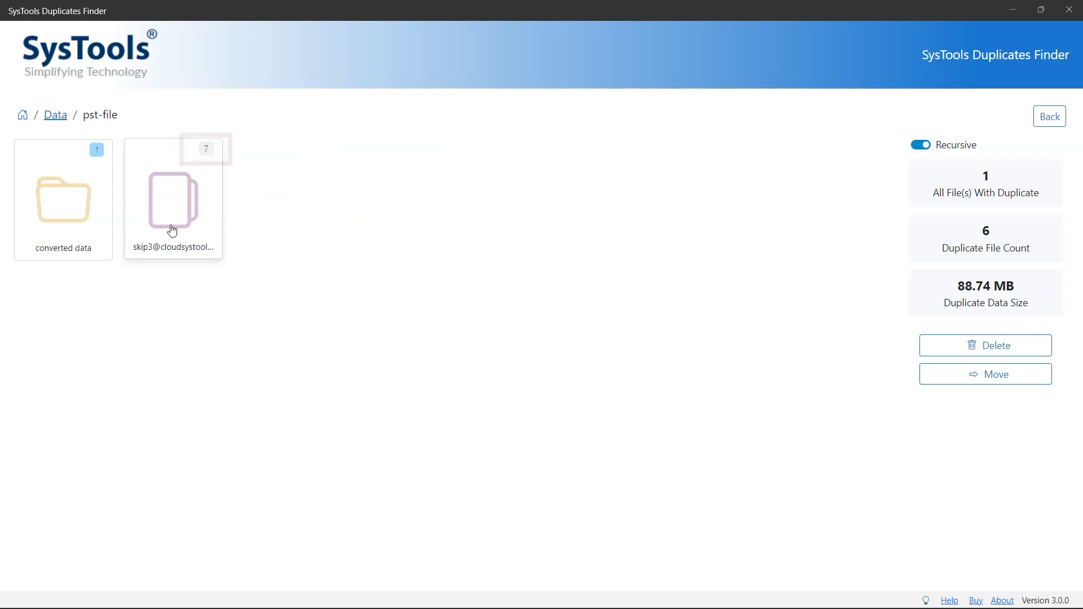
{"action": "left_click", "coordinate": [172, 231]}
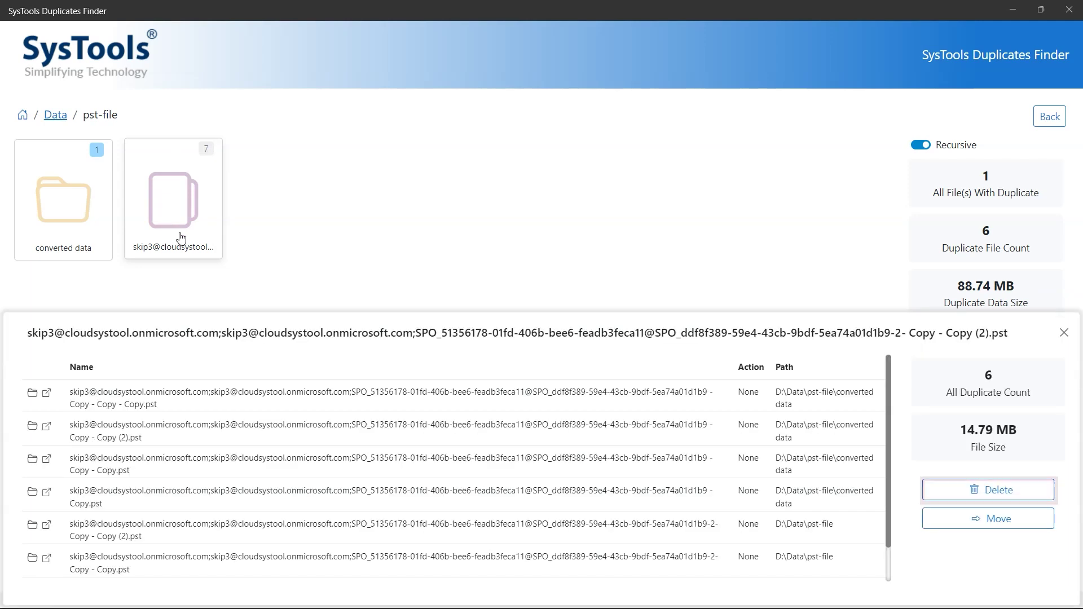
{"action": "left_click", "coordinate": [976, 491]}
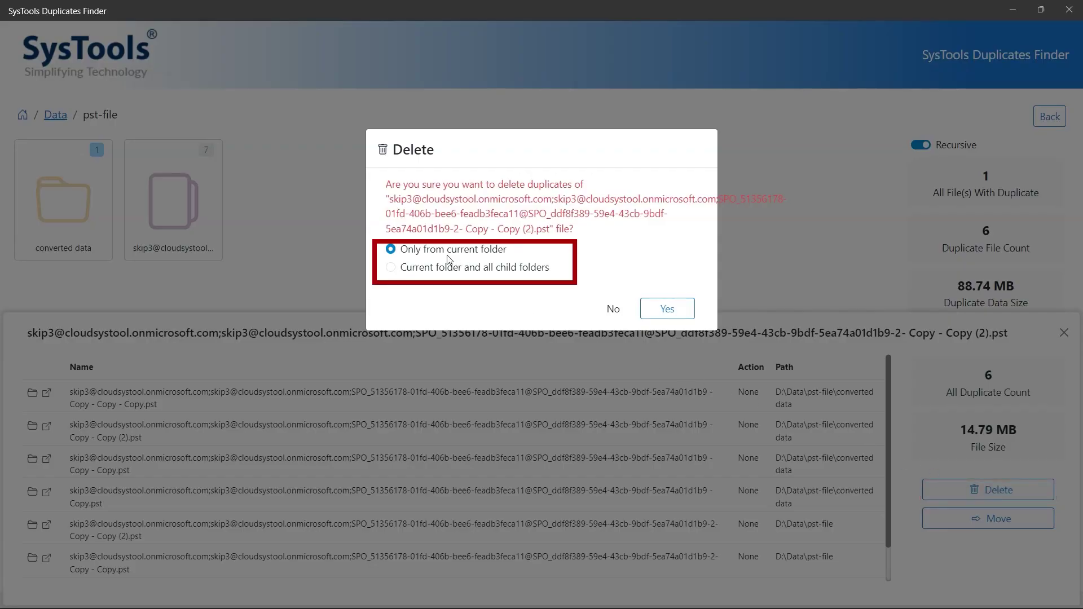
{"action": "left_click", "coordinate": [391, 268]}
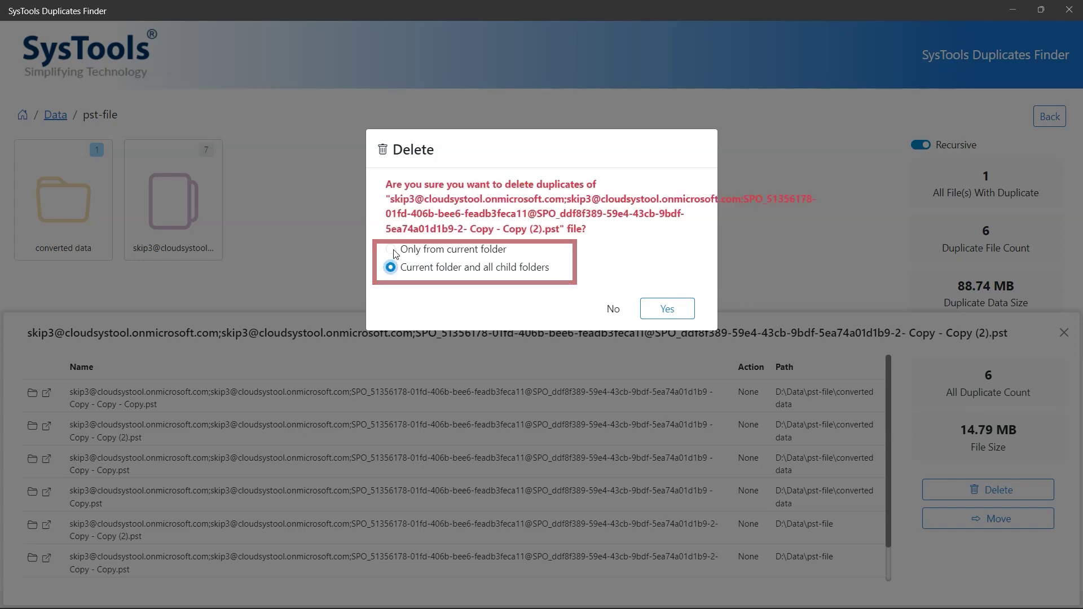
{"action": "left_click", "coordinate": [391, 249]}
{"action": "left_click", "coordinate": [649, 310]}
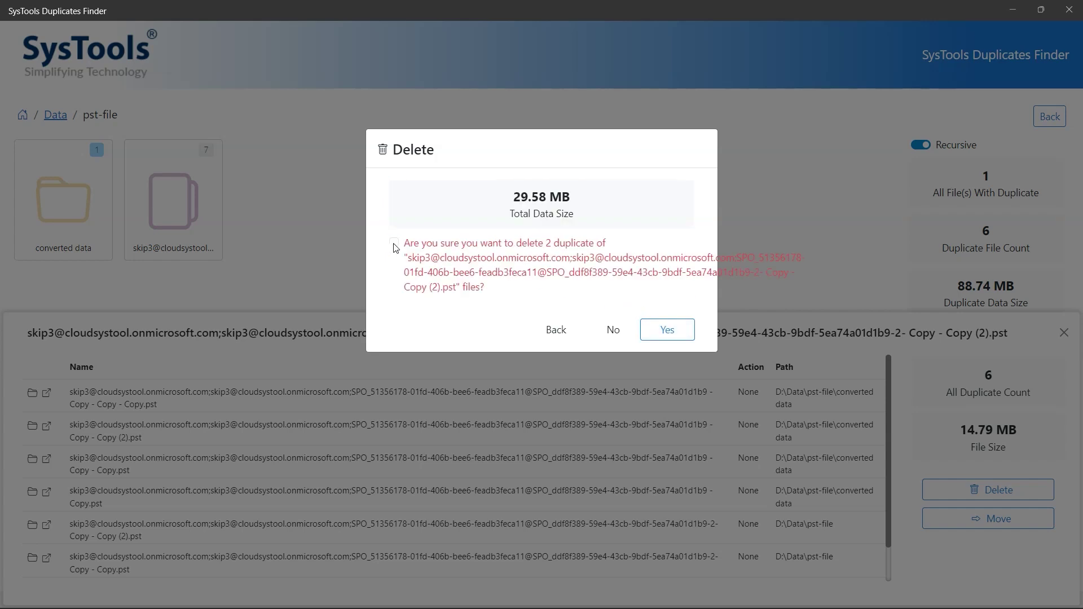
{"action": "left_click", "coordinate": [395, 244]}
{"action": "left_click", "coordinate": [654, 330]}
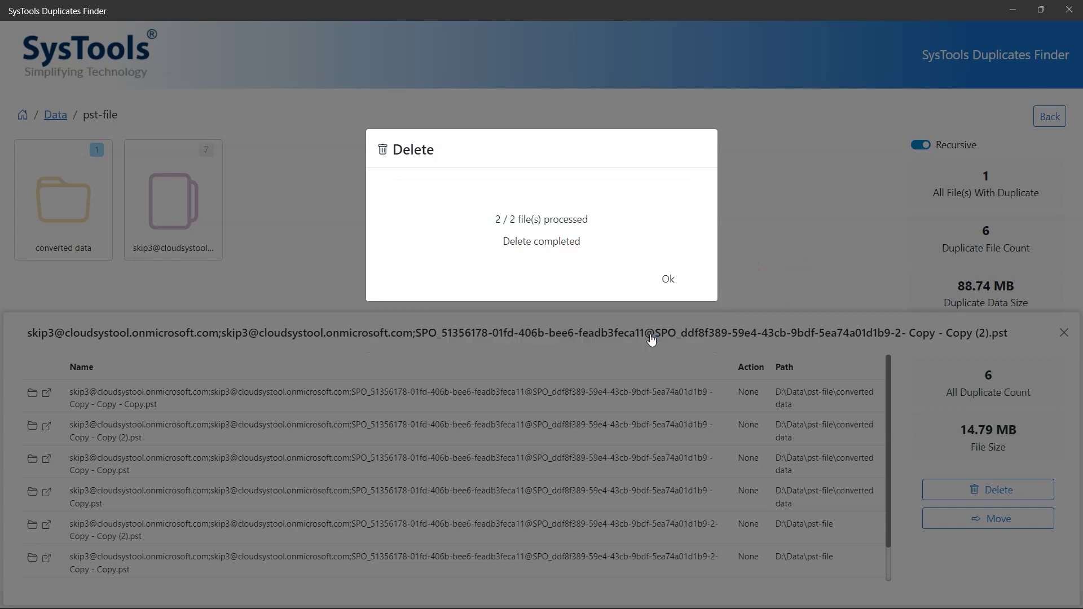
{"action": "left_click", "coordinate": [668, 280]}
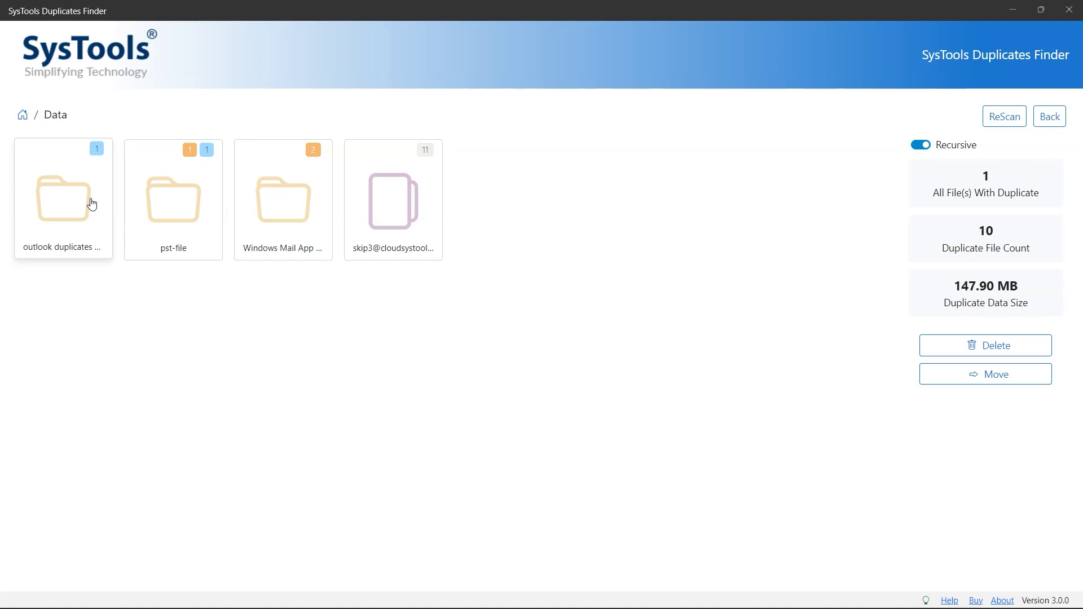
Begin moving the PST duplicates in outlook duplicates data, from the current folder only.
{"action": "double_click", "coordinate": [73, 201]}
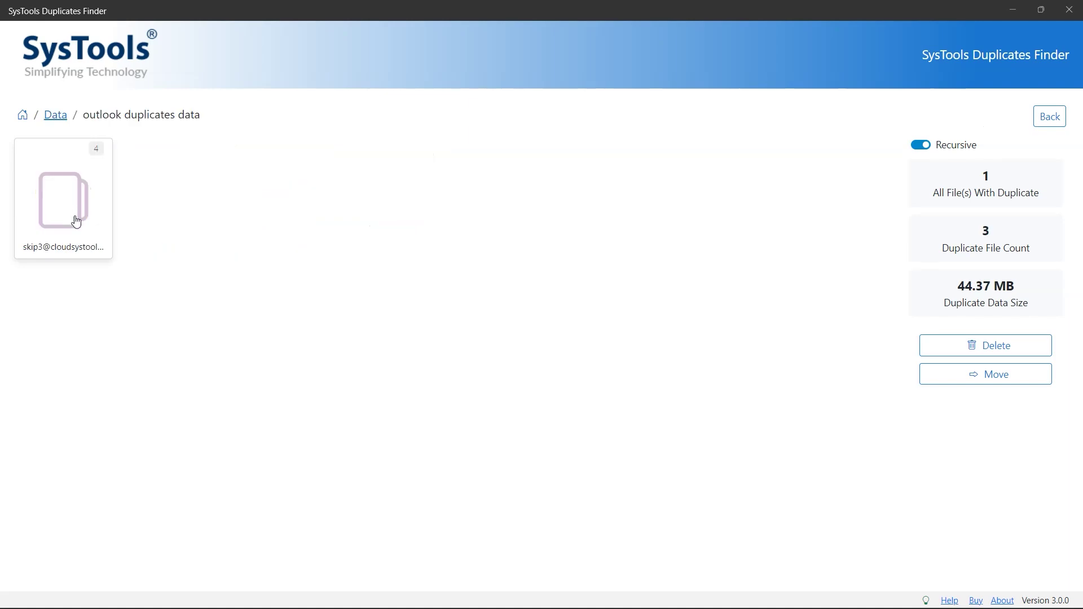
{"action": "left_click", "coordinate": [76, 221]}
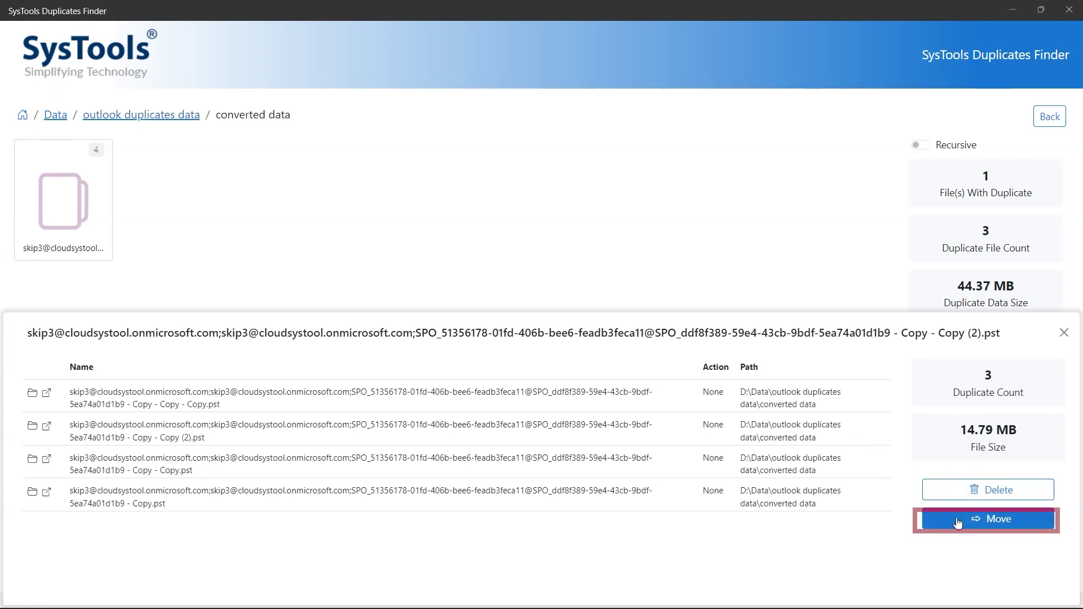
{"action": "left_click", "coordinate": [958, 520]}
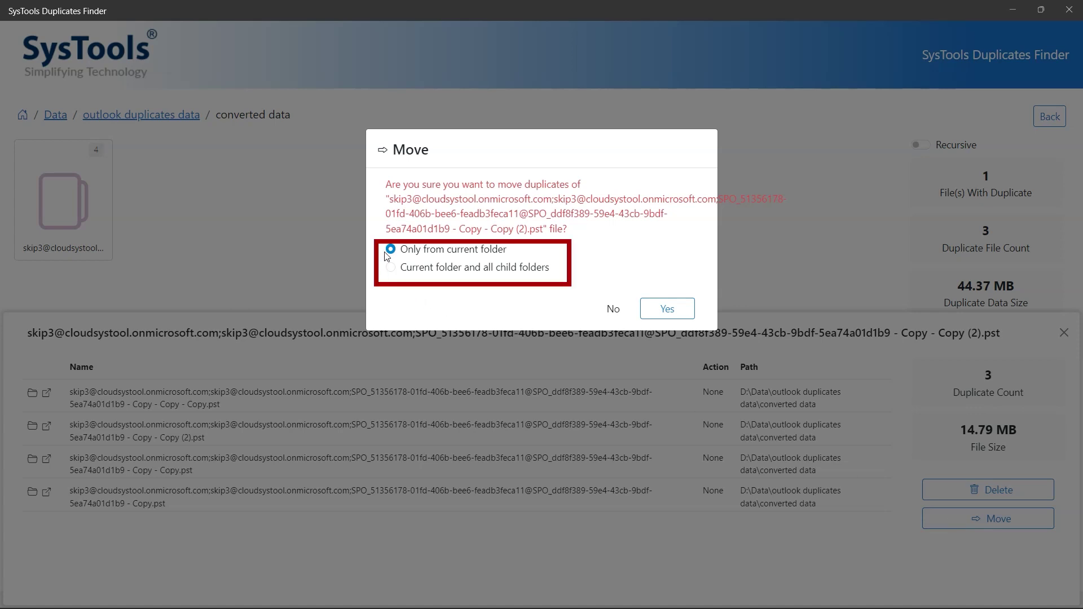
{"action": "left_click", "coordinate": [391, 268]}
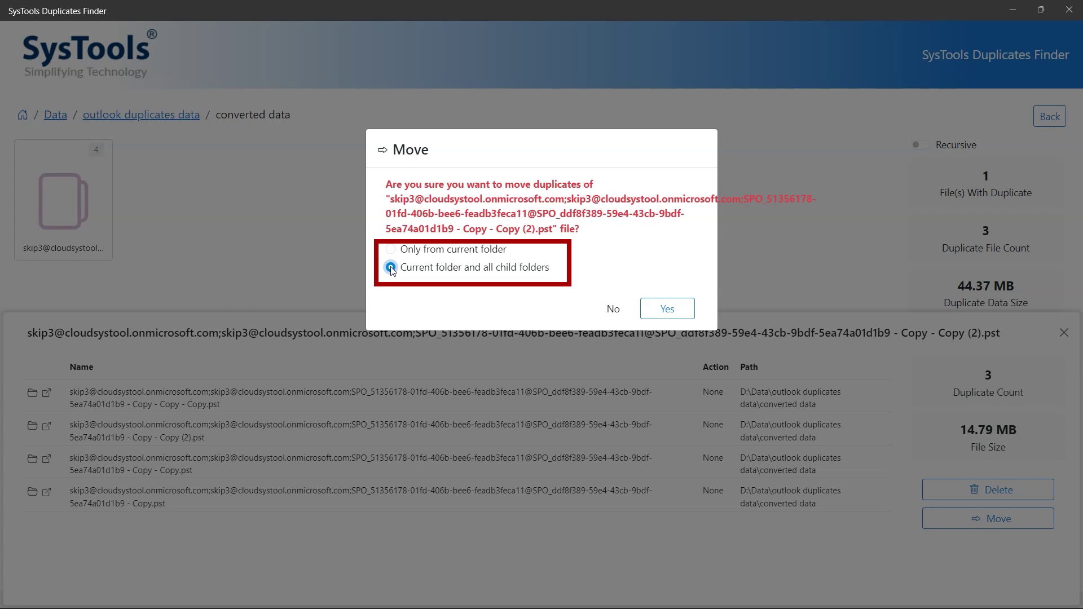
{"action": "left_click", "coordinate": [391, 249]}
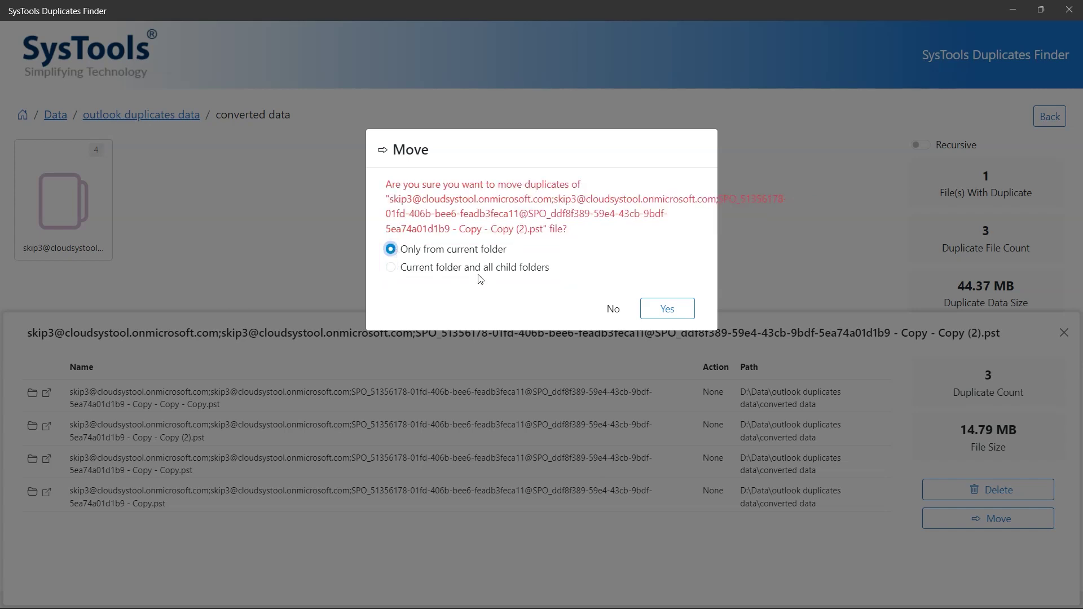
{"action": "left_click", "coordinate": [666, 309]}
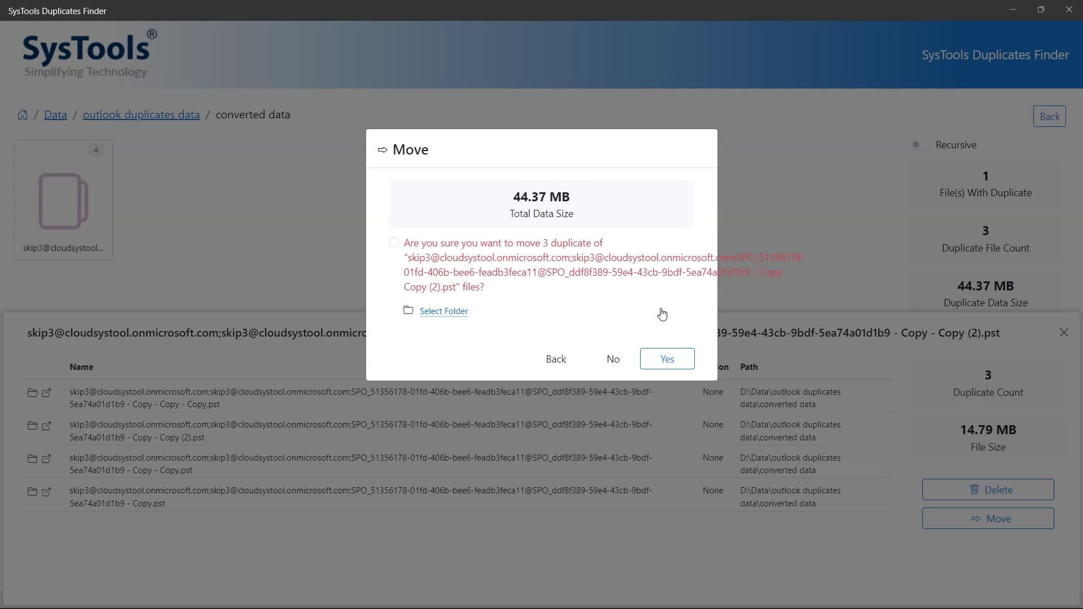
{"action": "left_click", "coordinate": [394, 243]}
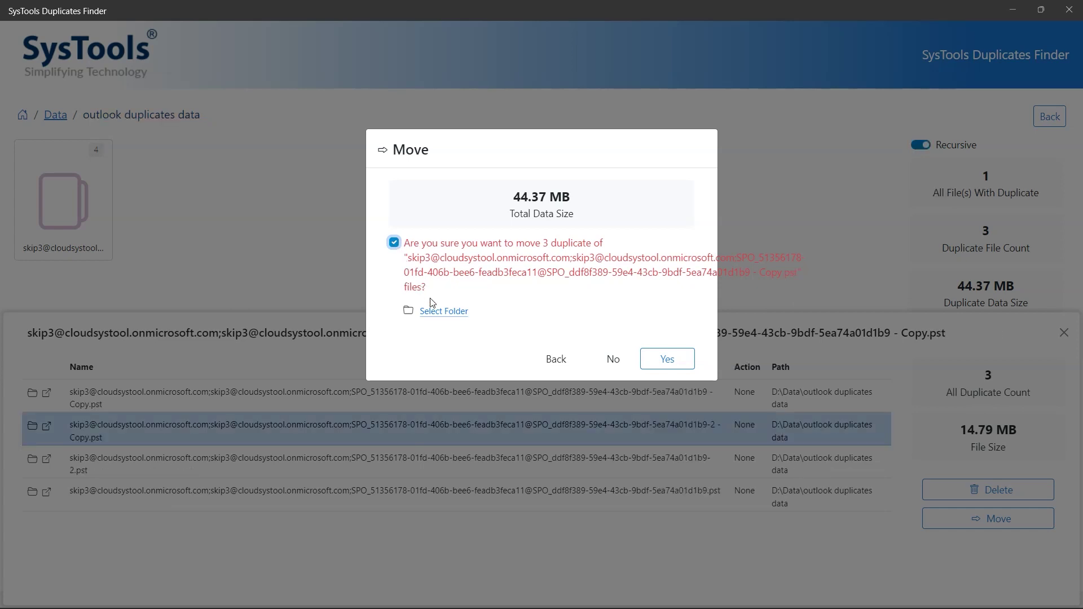
Move the three duplicate copies into D:\Data so they show as Moved.
{"action": "left_click", "coordinate": [442, 312]}
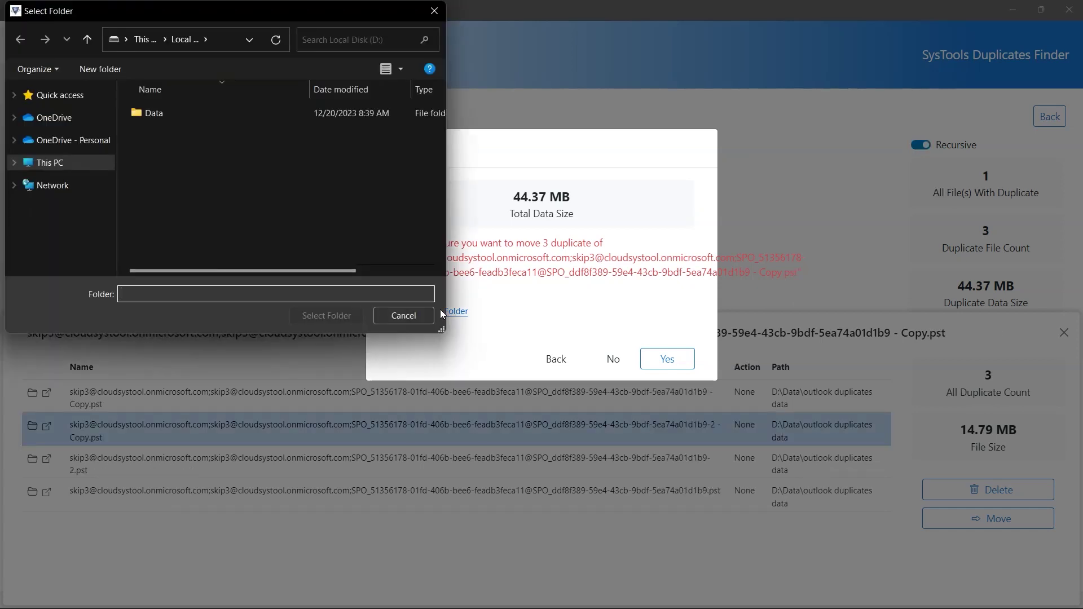
{"action": "left_click", "coordinate": [153, 114]}
{"action": "left_click", "coordinate": [326, 315]}
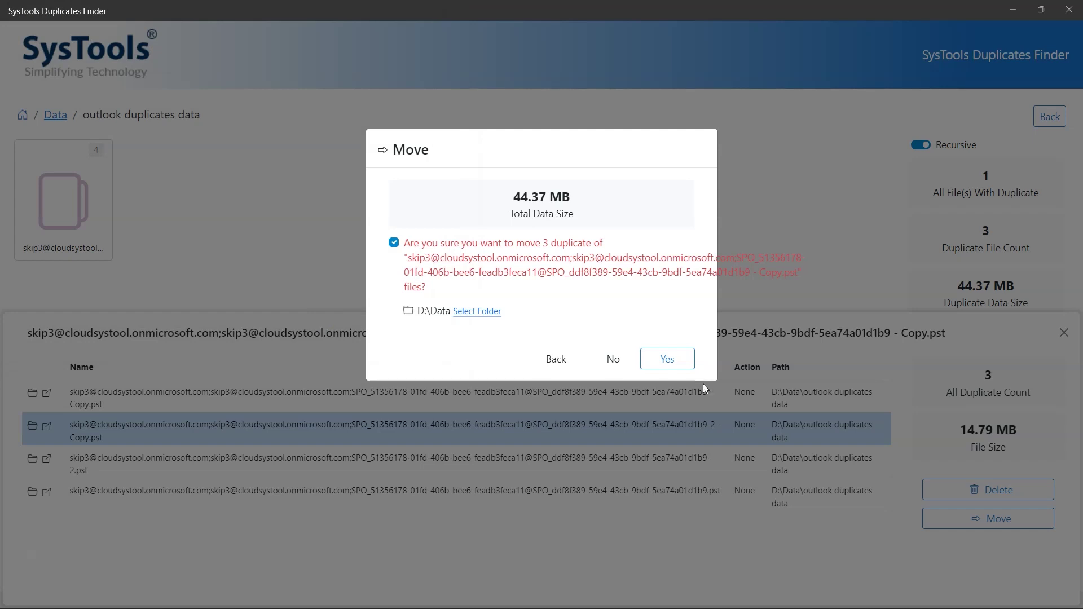
{"action": "left_click", "coordinate": [668, 359]}
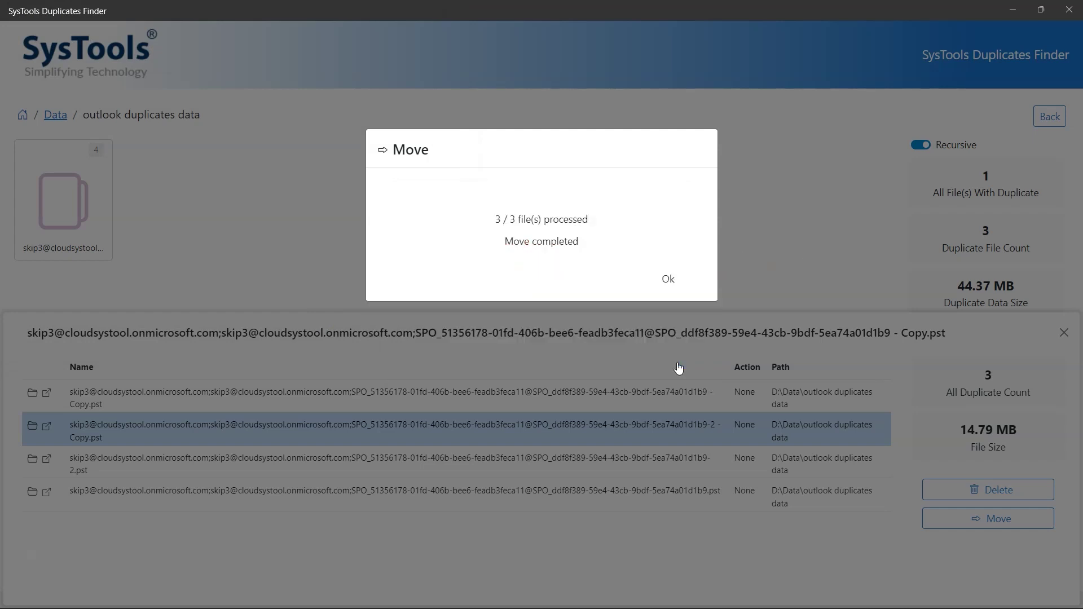
{"action": "left_click", "coordinate": [668, 280]}
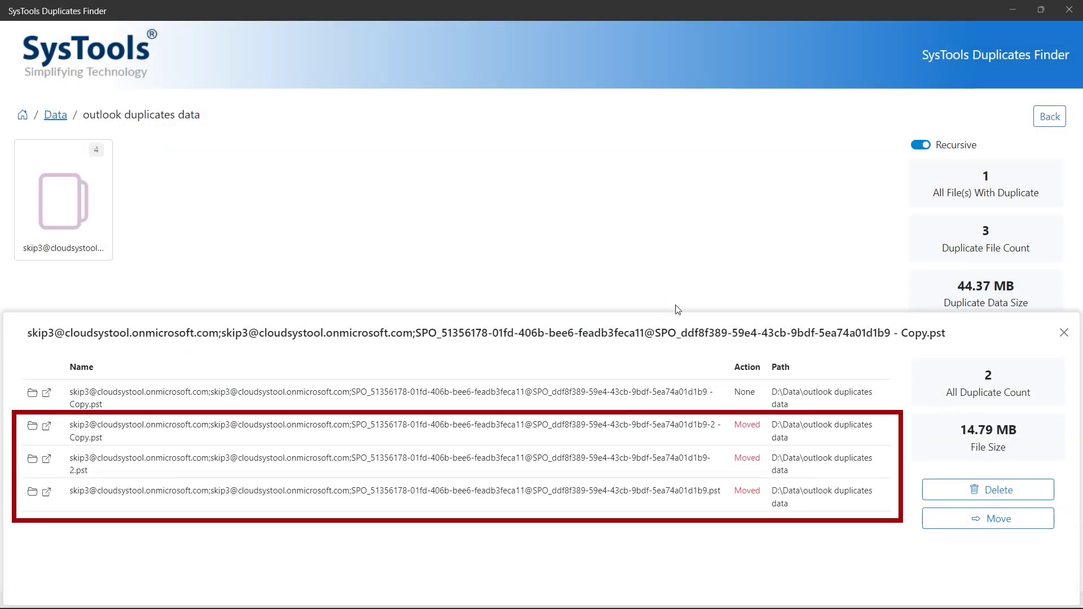